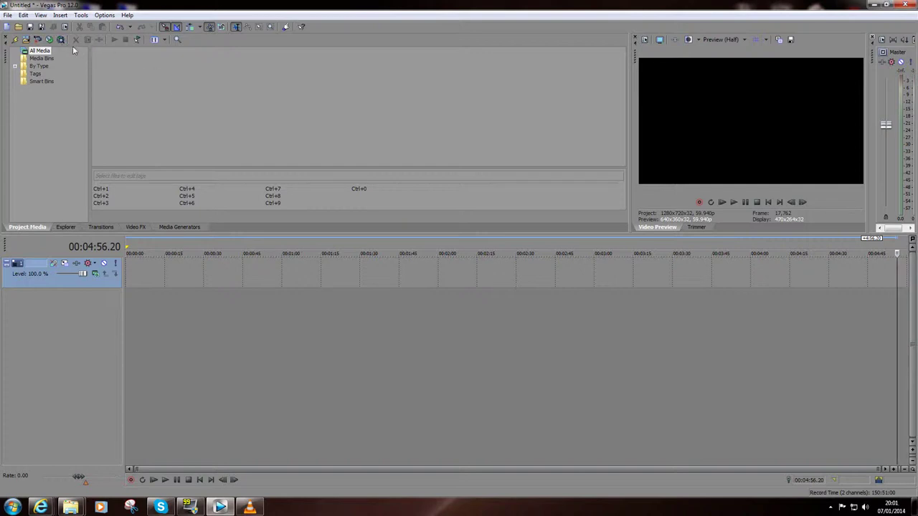
Step: Open the 04-01-2014_02 recording and drag its clip to start at 00:00:00
{"action": "left_click", "coordinate": [8, 16]}
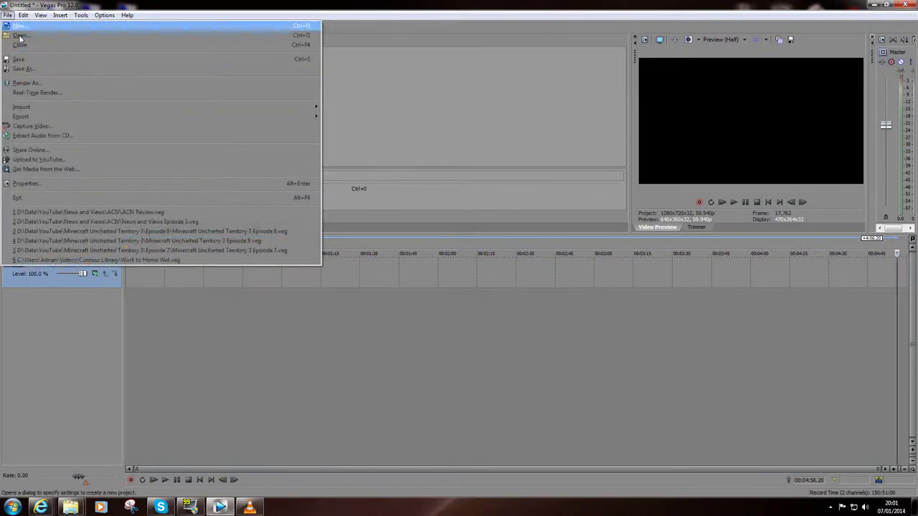
{"action": "left_click", "coordinate": [29, 35]}
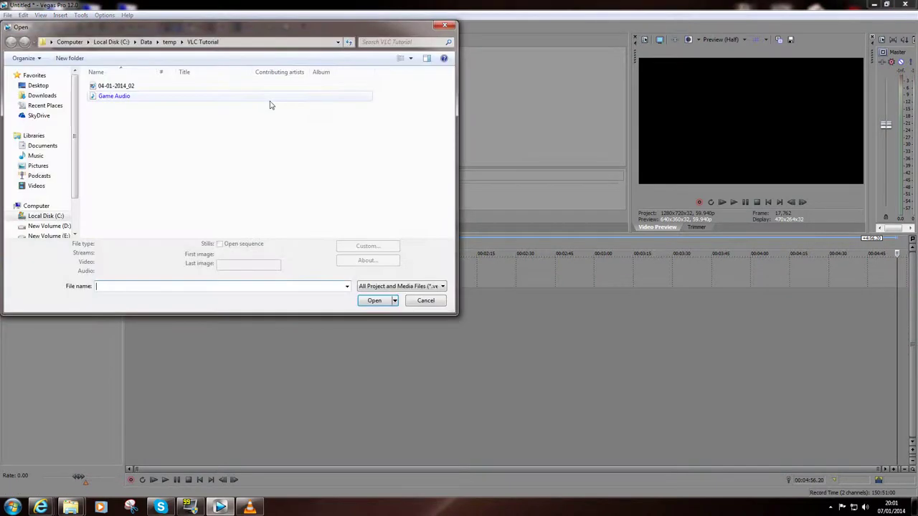
{"action": "left_click", "coordinate": [247, 86]}
{"action": "left_click", "coordinate": [372, 312]}
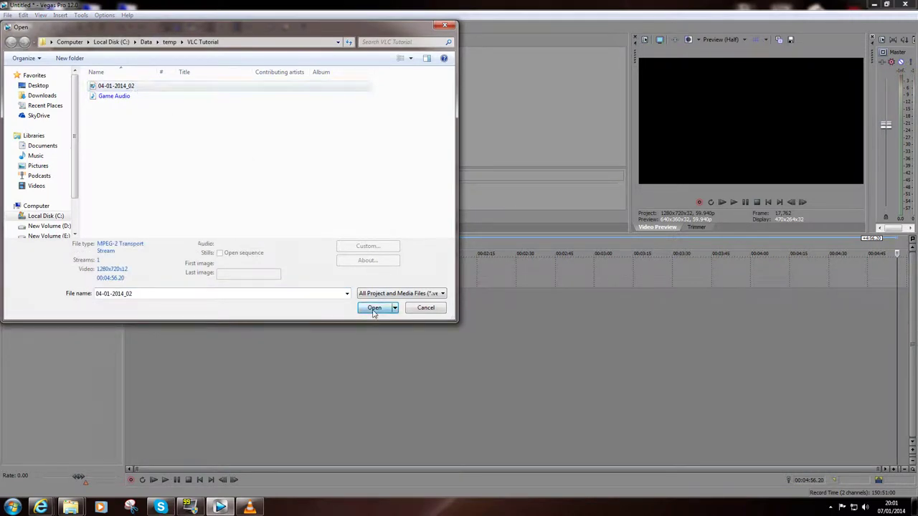
{"action": "left_click_drag", "start_coordinate": [645, 280], "coordinate": [253, 269]}
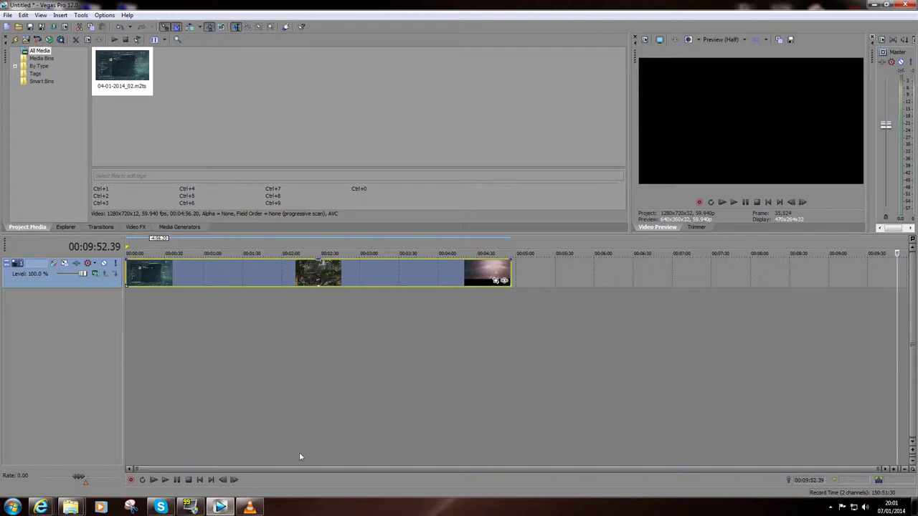
Step: In VLC's Convert / Save dialog, add 04-01-2014_02.m2ts as the source file
{"action": "left_click", "coordinate": [249, 507]}
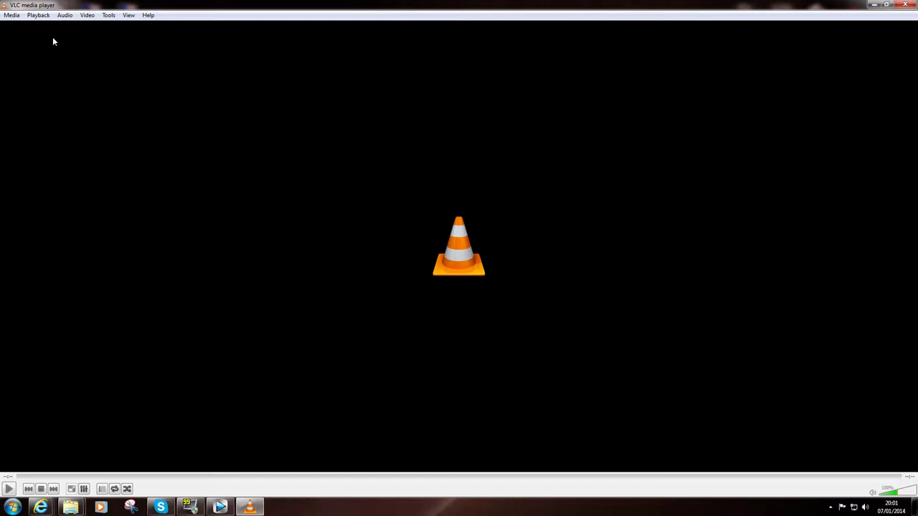
{"action": "left_click", "coordinate": [12, 16]}
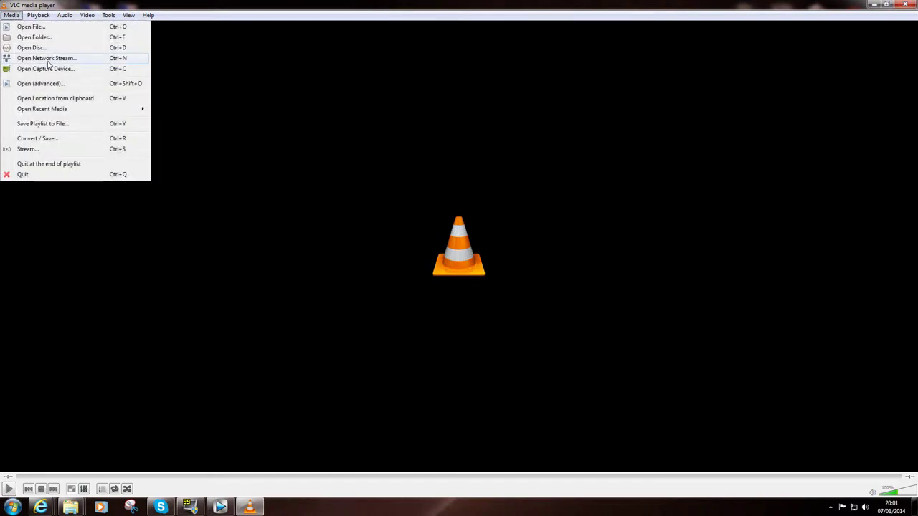
{"action": "left_click", "coordinate": [52, 139]}
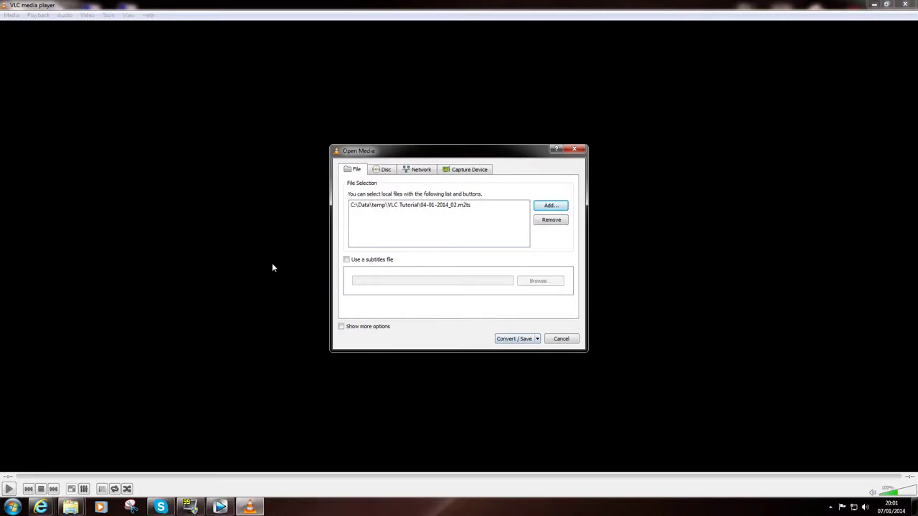
{"action": "left_click", "coordinate": [434, 207]}
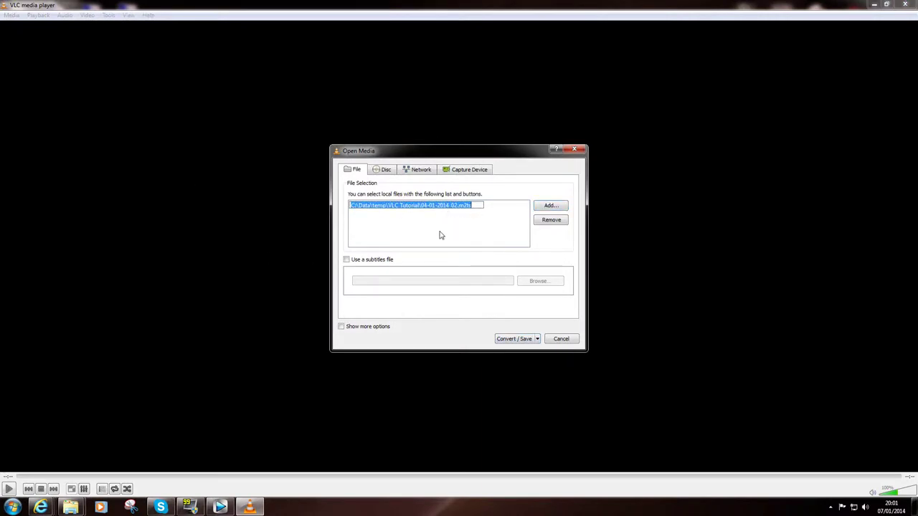
{"action": "left_click", "coordinate": [546, 207]}
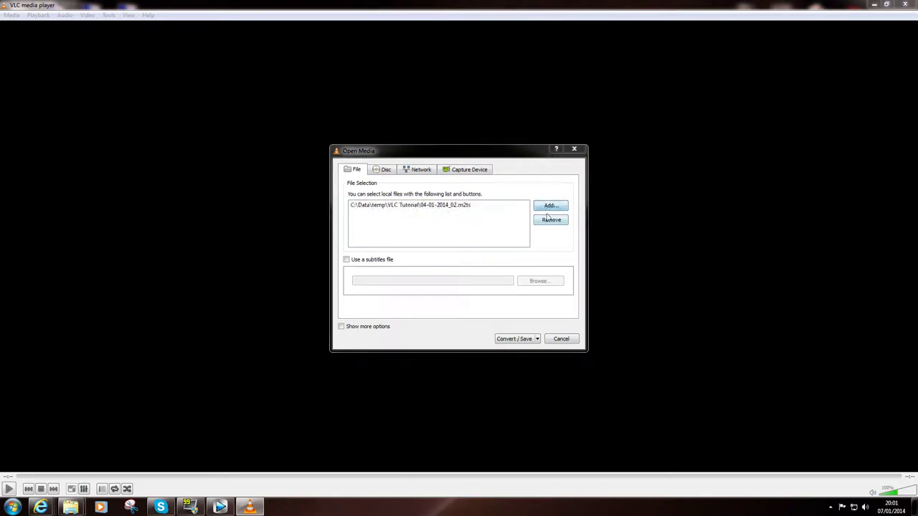
{"action": "left_click", "coordinate": [447, 224]}
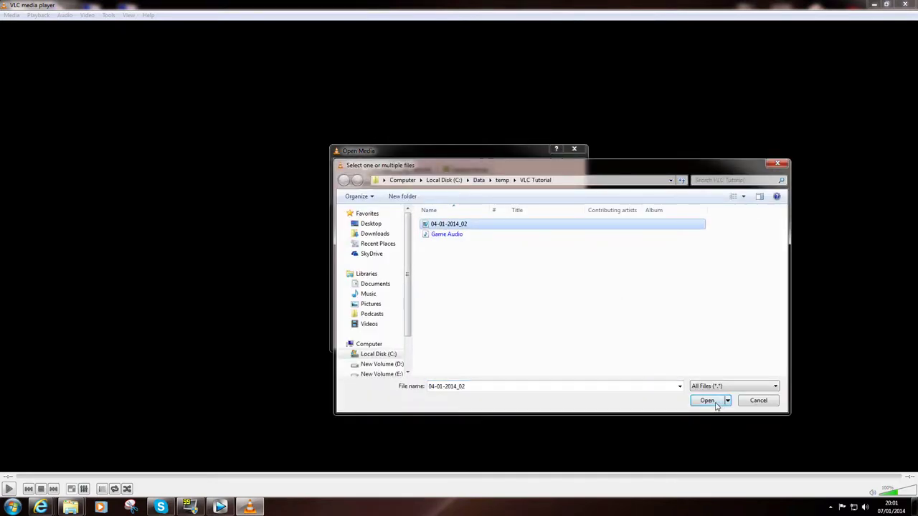
{"action": "left_click", "coordinate": [705, 402]}
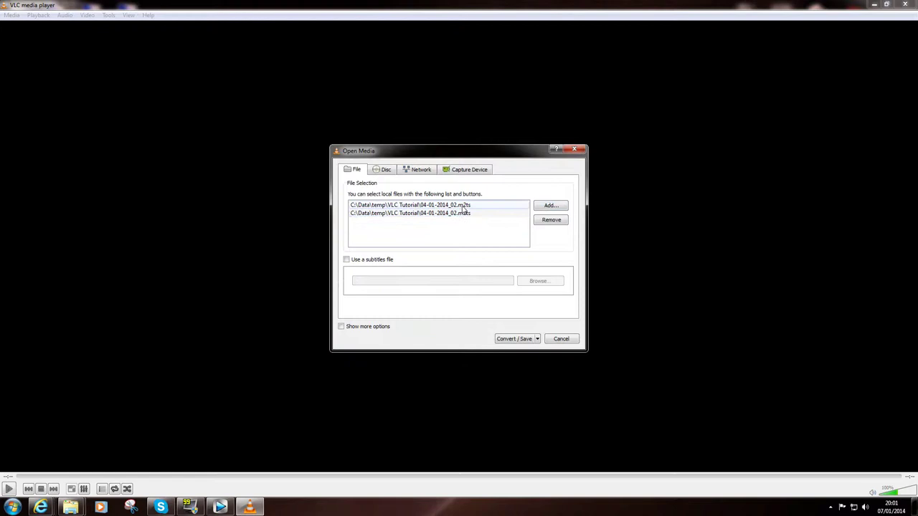
Step: Remove the duplicate entry so 04-01-2014_02.m2ts is listed only once
{"action": "left_click", "coordinate": [551, 221]}
{"action": "double_click", "coordinate": [367, 208]}
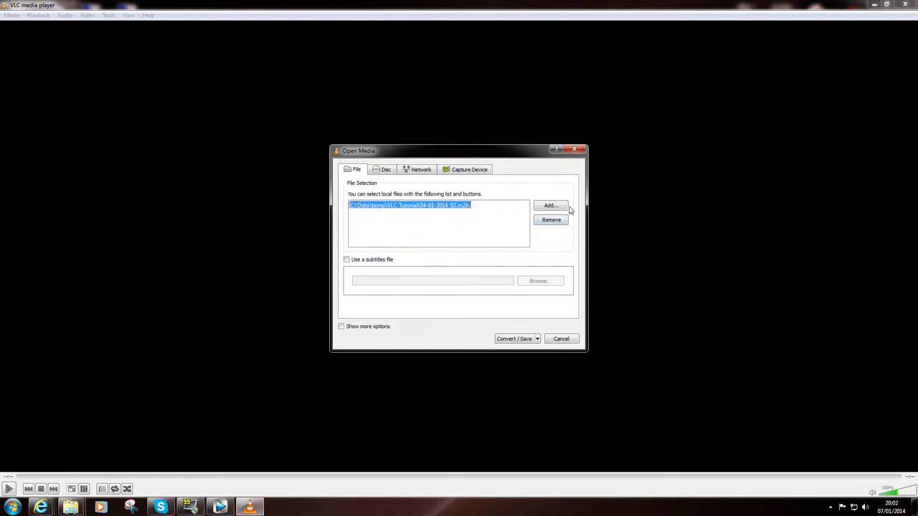
{"action": "key", "text": "Return"}
{"action": "left_click", "coordinate": [537, 339]}
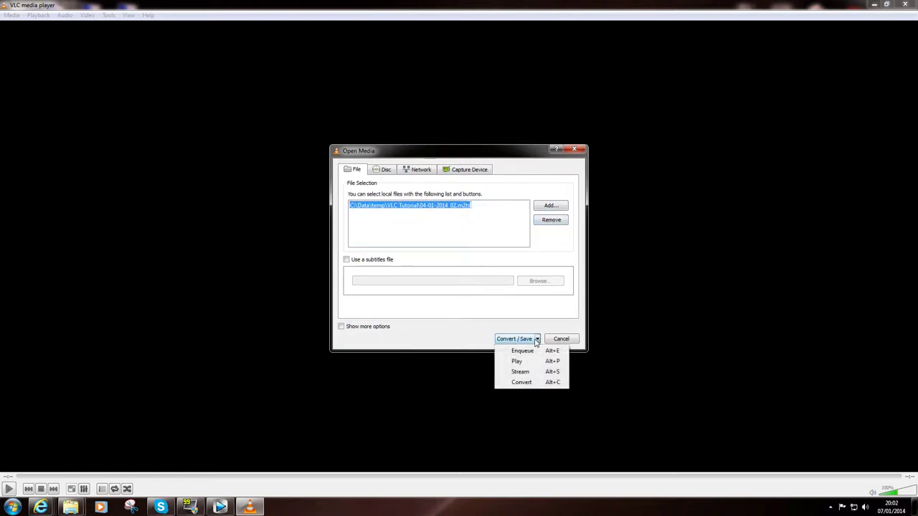
Step: Set the conversion destination to C:\Data\temp\VLC Tutorial\Game Audio II.wav
{"action": "left_click", "coordinate": [521, 383]}
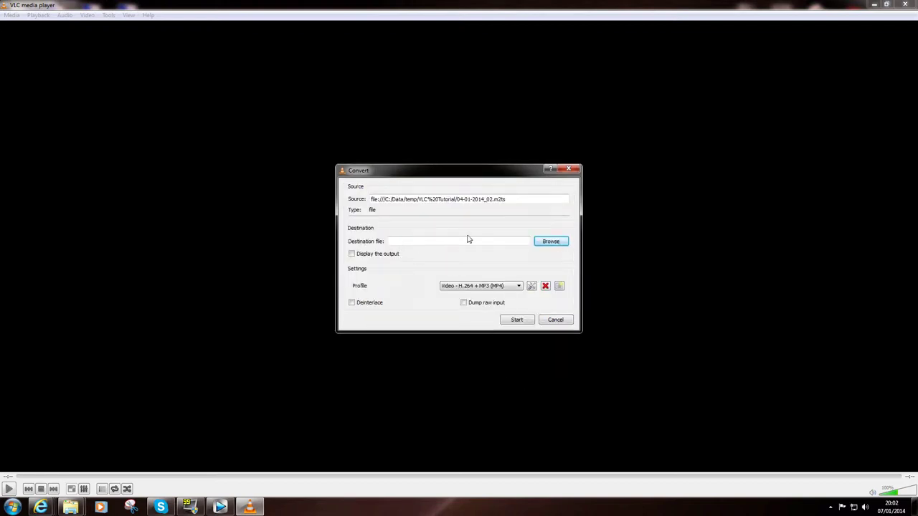
{"action": "left_click", "coordinate": [557, 245]}
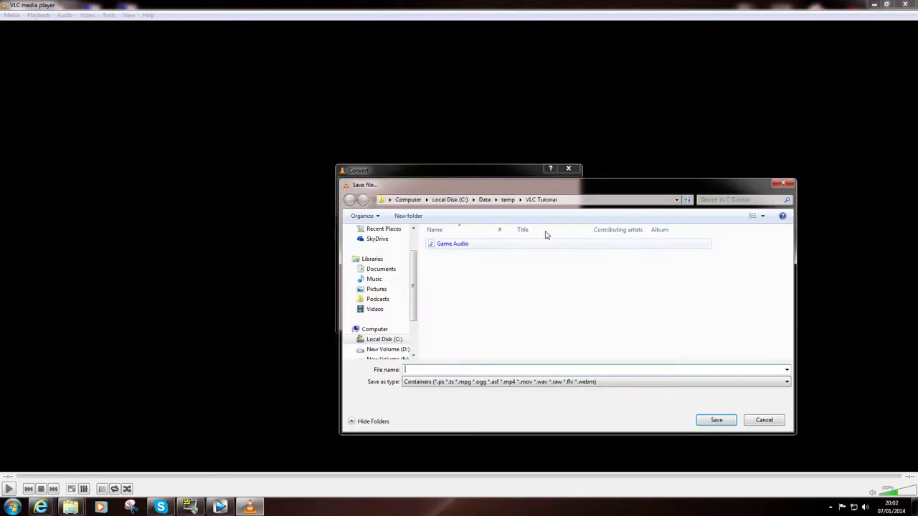
{"action": "left_click", "coordinate": [453, 247]}
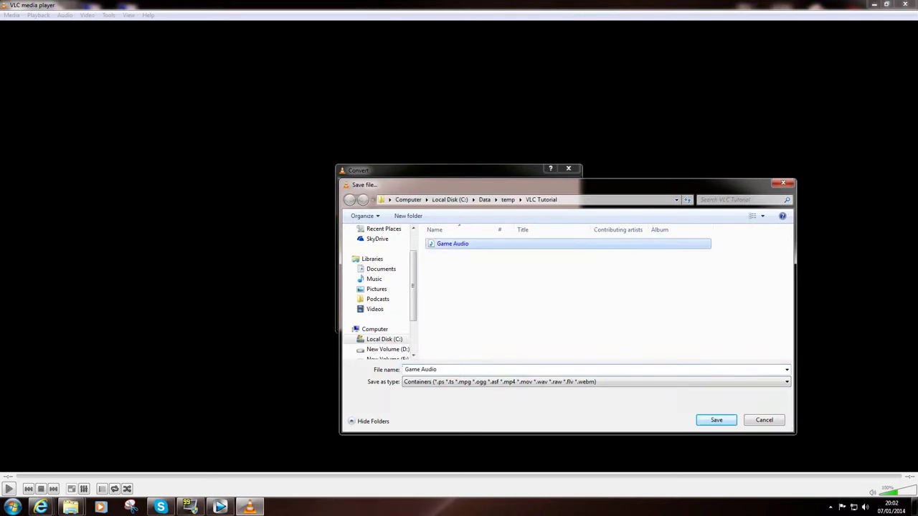
{"action": "left_click", "coordinate": [438, 369]}
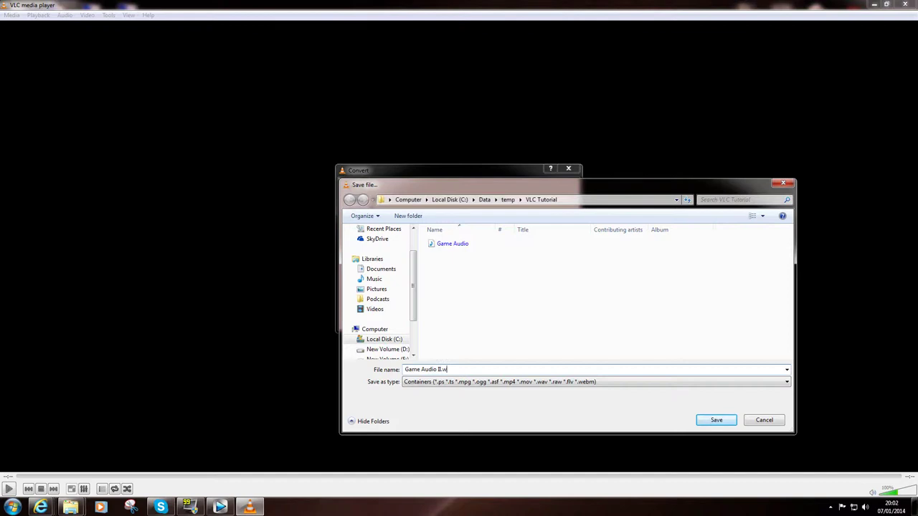
{"action": "left_click", "coordinate": [716, 420]}
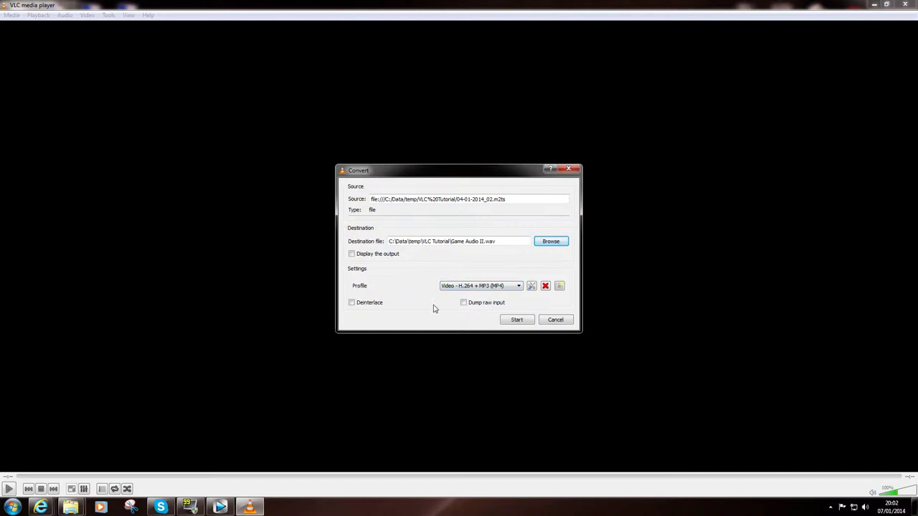
Step: Select the Audio - CD conversion profile
{"action": "left_click", "coordinate": [520, 286]}
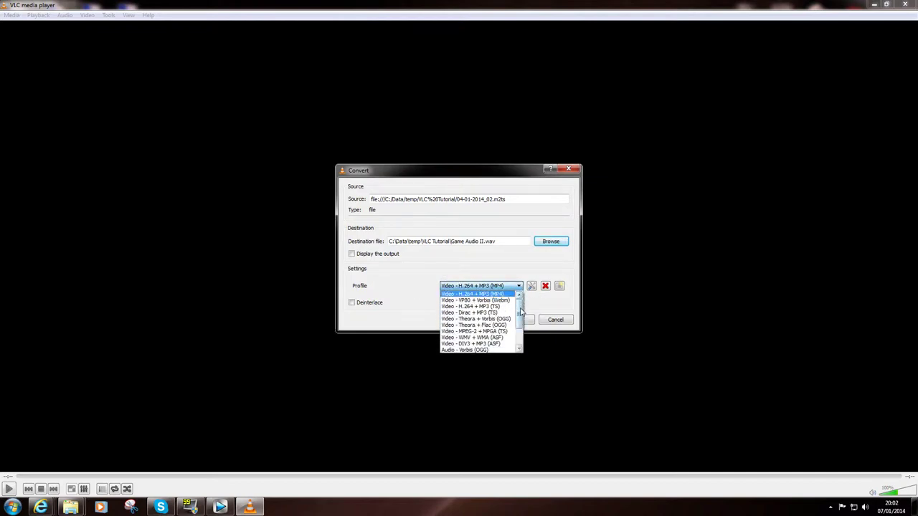
{"action": "left_click_drag", "start_coordinate": [520, 311], "coordinate": [520, 326]}
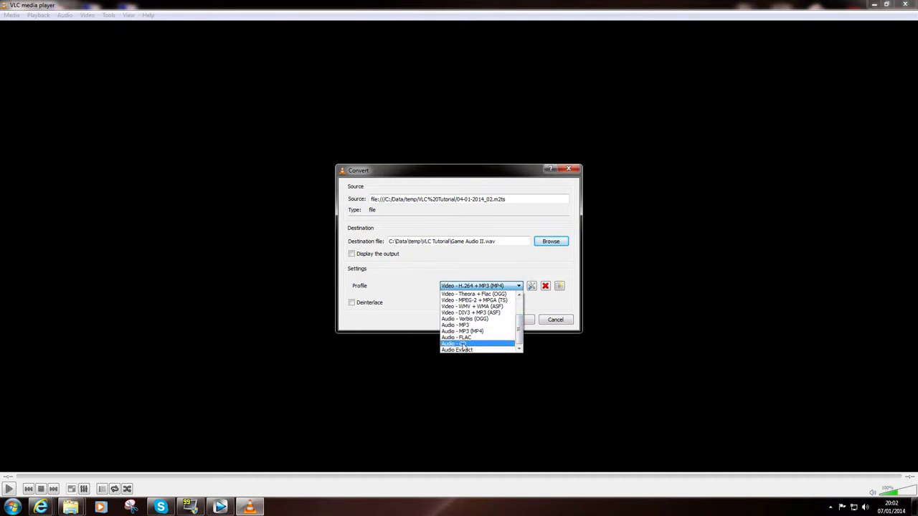
{"action": "left_click", "coordinate": [459, 343]}
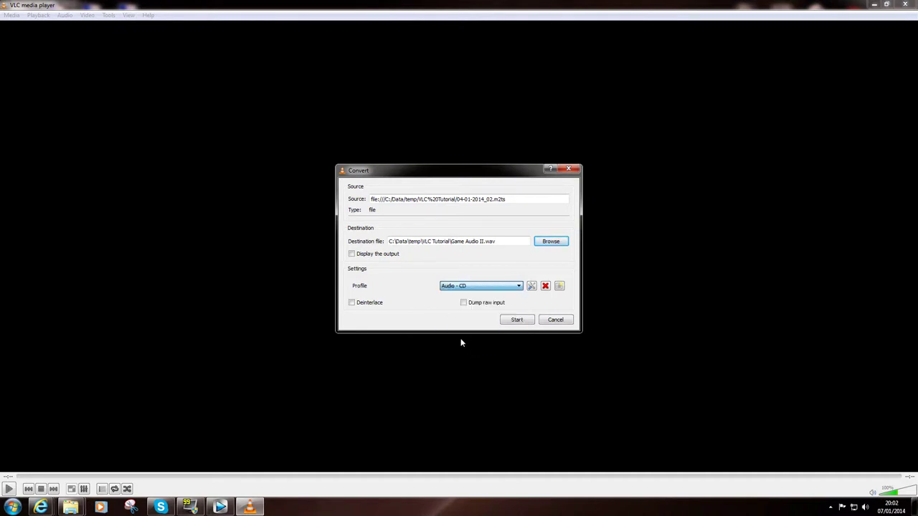
Step: Review the Audio - CD profile's codecs (WAV, 256 kb/s, 2 channels, 44100 Hz) and cancel unchanged
{"action": "left_click", "coordinate": [531, 286]}
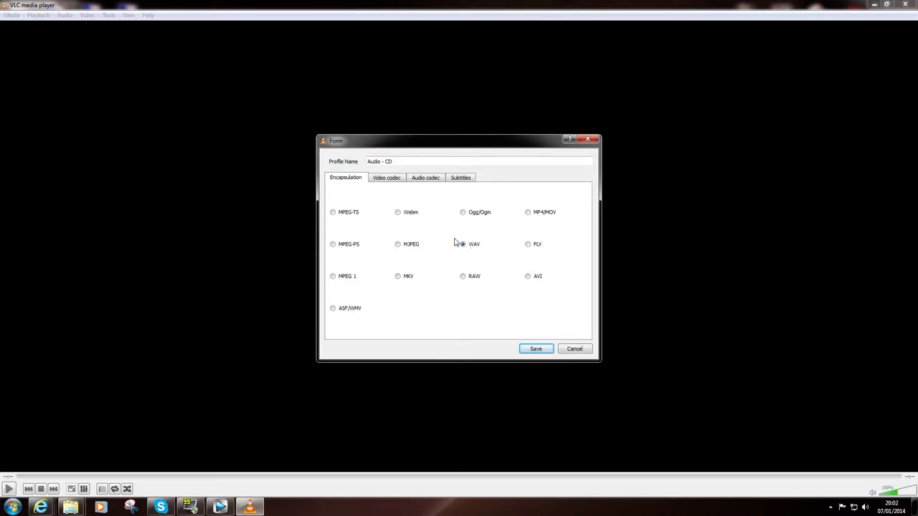
{"action": "left_click", "coordinate": [391, 179]}
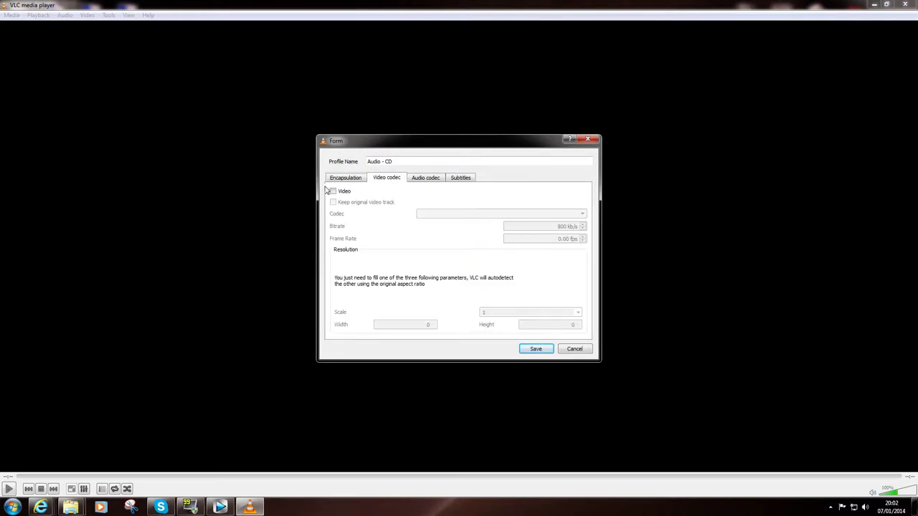
{"action": "left_click", "coordinate": [430, 180]}
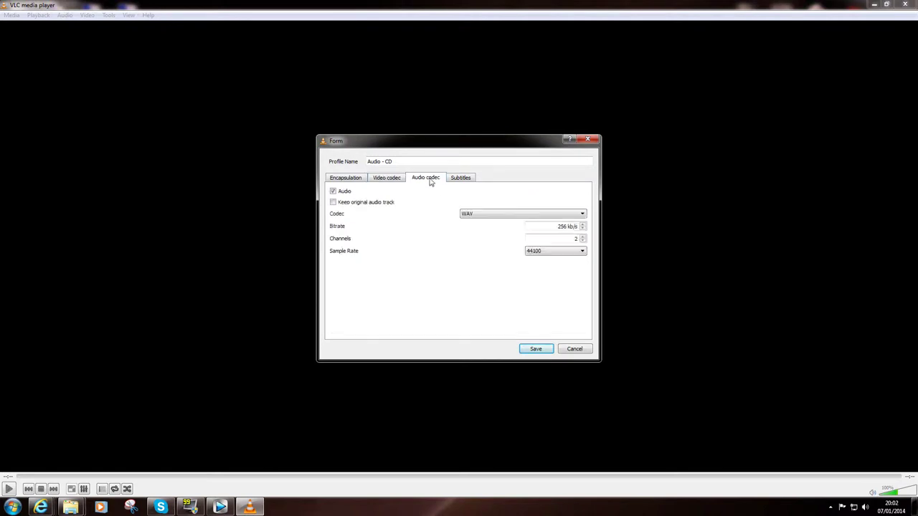
{"action": "left_click", "coordinate": [574, 349]}
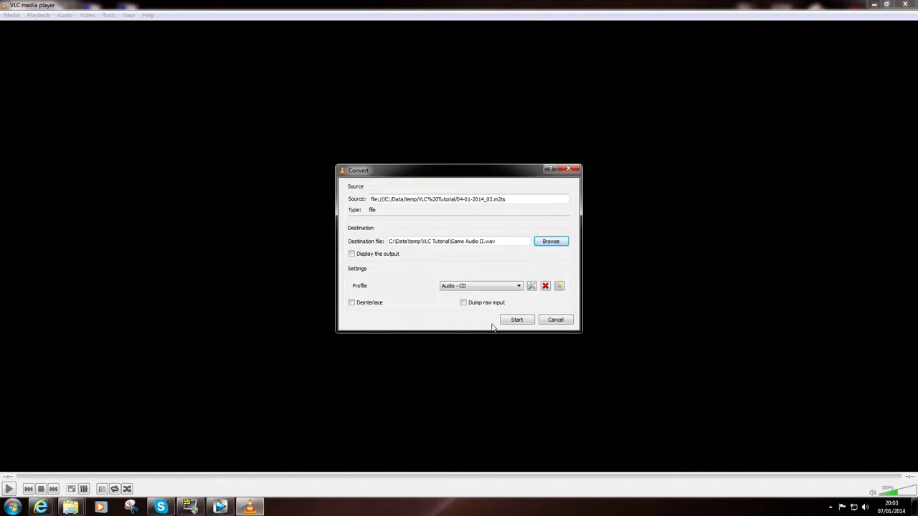
Step: Start the WAV conversion and watch VLC's progress through the 4:56 recording
{"action": "left_click", "coordinate": [517, 320]}
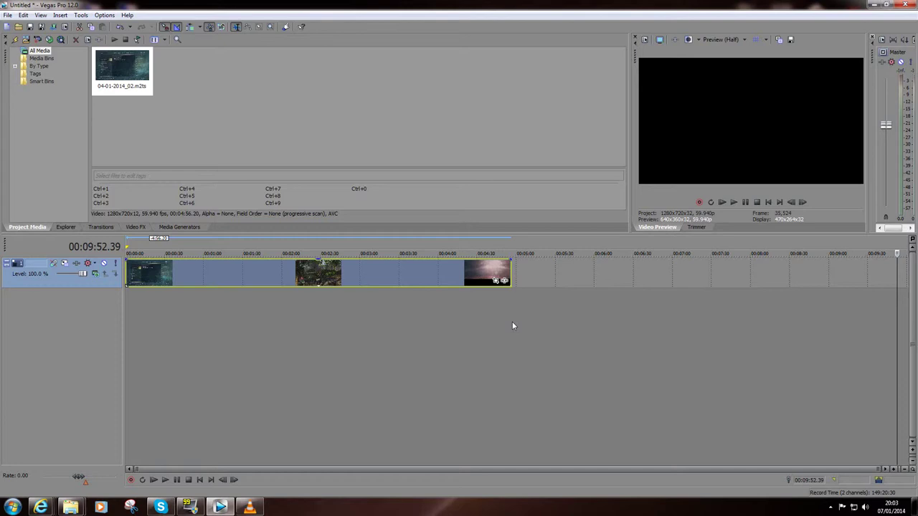
{"action": "left_click", "coordinate": [250, 507]}
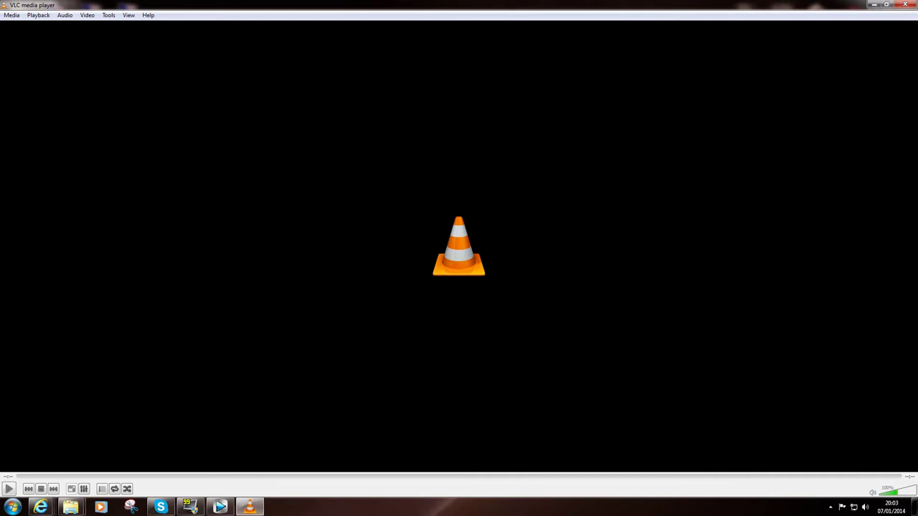
Step: Back in Vegas Pro, insert a new audio track below the video track
{"action": "left_click", "coordinate": [220, 506]}
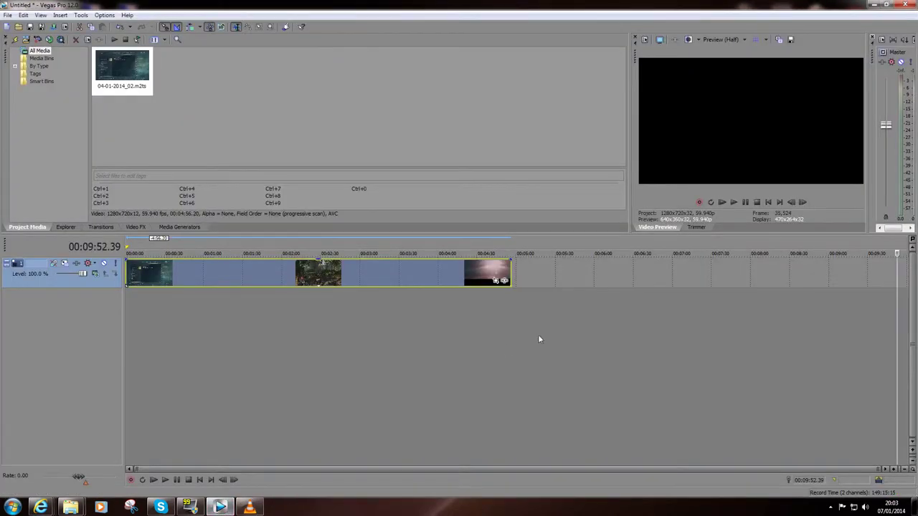
{"action": "left_click", "coordinate": [151, 305]}
{"action": "right_click", "coordinate": [172, 304]}
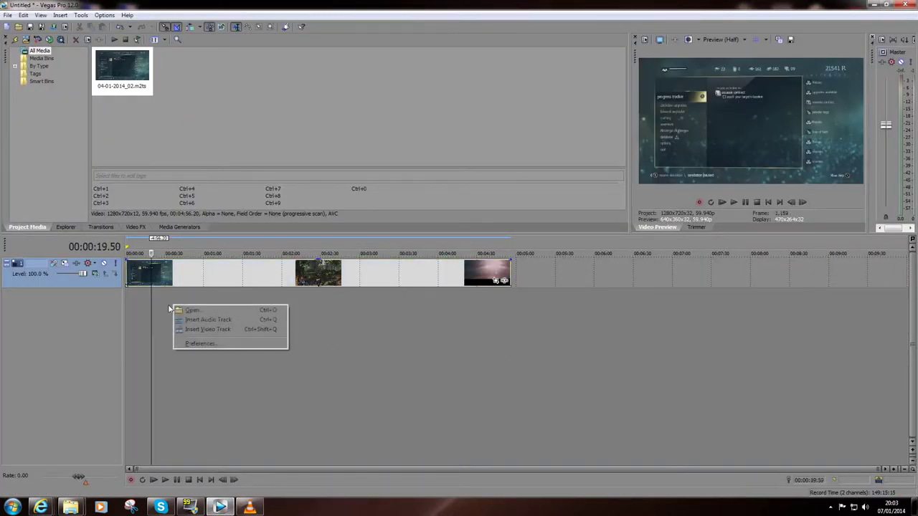
{"action": "left_click", "coordinate": [199, 320]}
{"action": "left_click", "coordinate": [132, 300]}
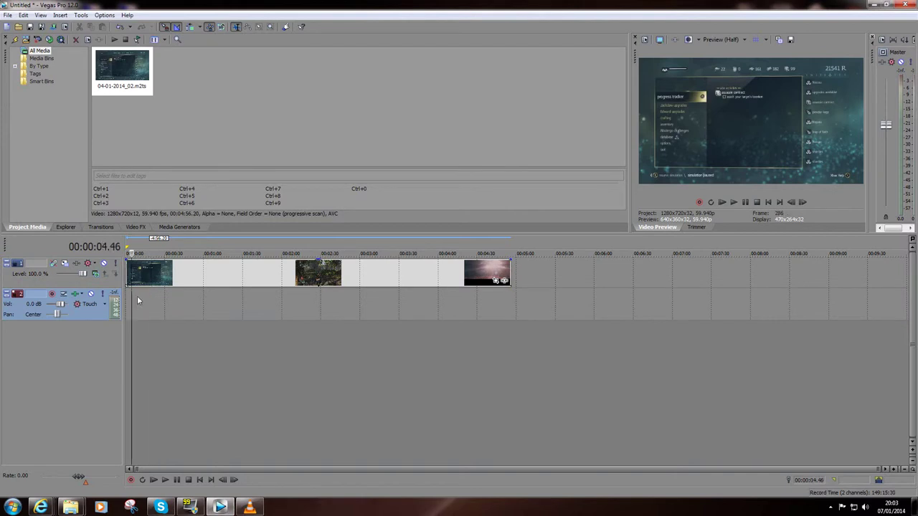
Step: Import Game Audio II.wav and align it under the video at 00:00:00
{"action": "left_click", "coordinate": [7, 15]}
{"action": "left_click", "coordinate": [32, 36]}
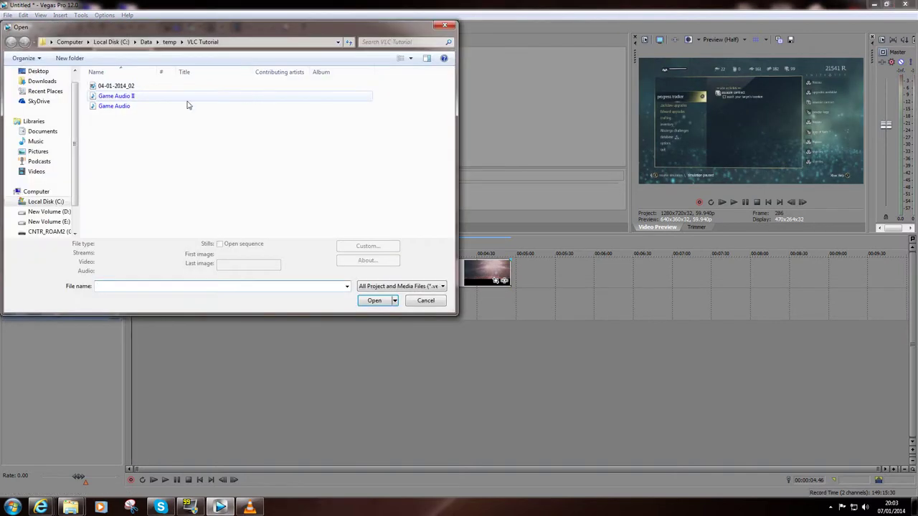
{"action": "left_click", "coordinate": [131, 96]}
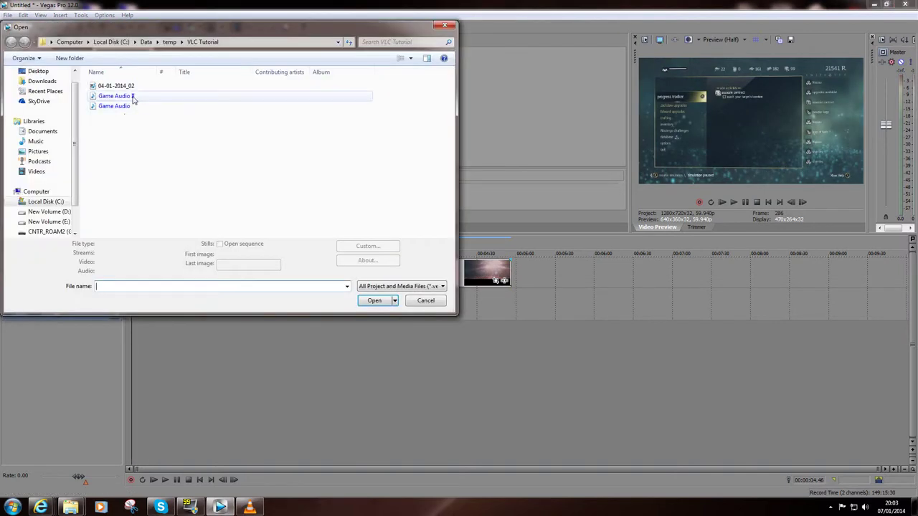
{"action": "left_click", "coordinate": [376, 306]}
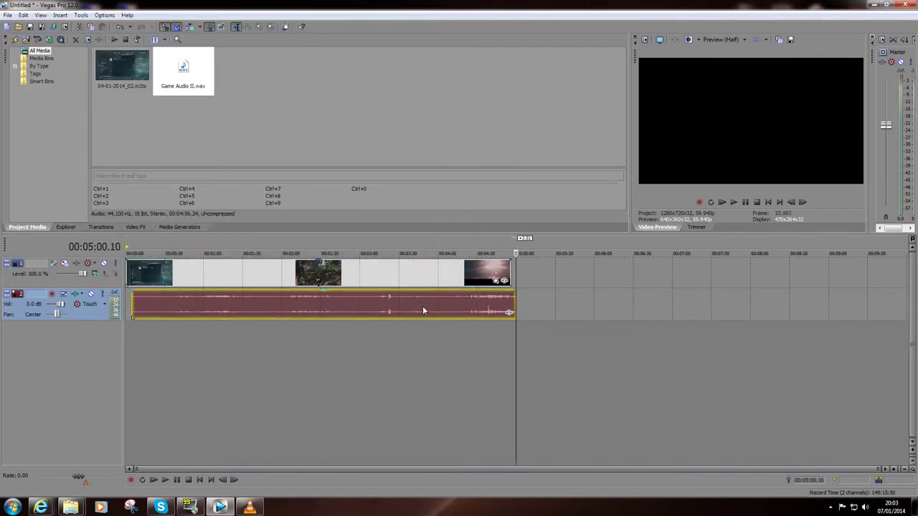
{"action": "left_click_drag", "start_coordinate": [422, 311], "coordinate": [421, 302]}
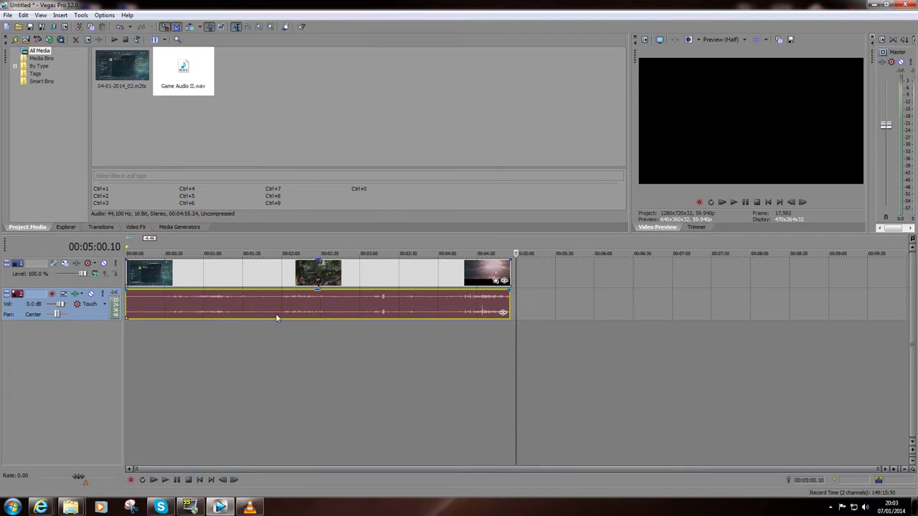
{"action": "left_click", "coordinate": [475, 300]}
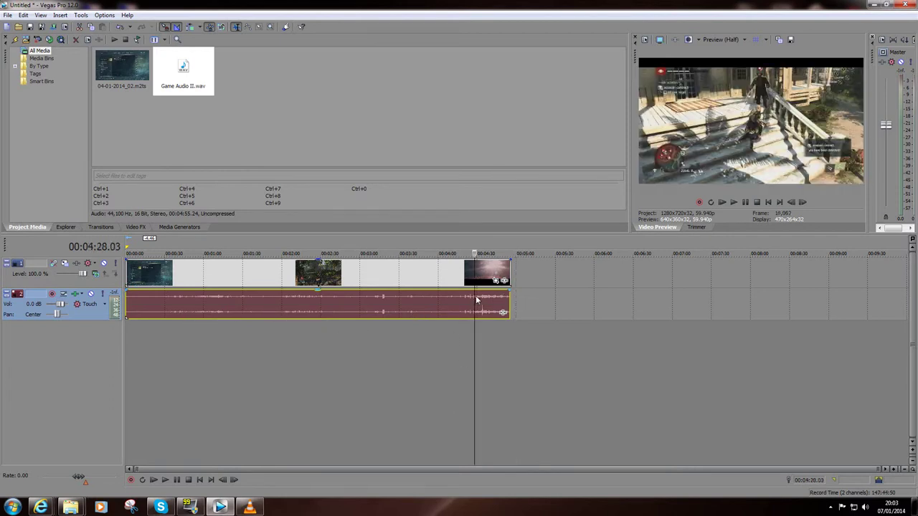
{"action": "left_click", "coordinate": [733, 202]}
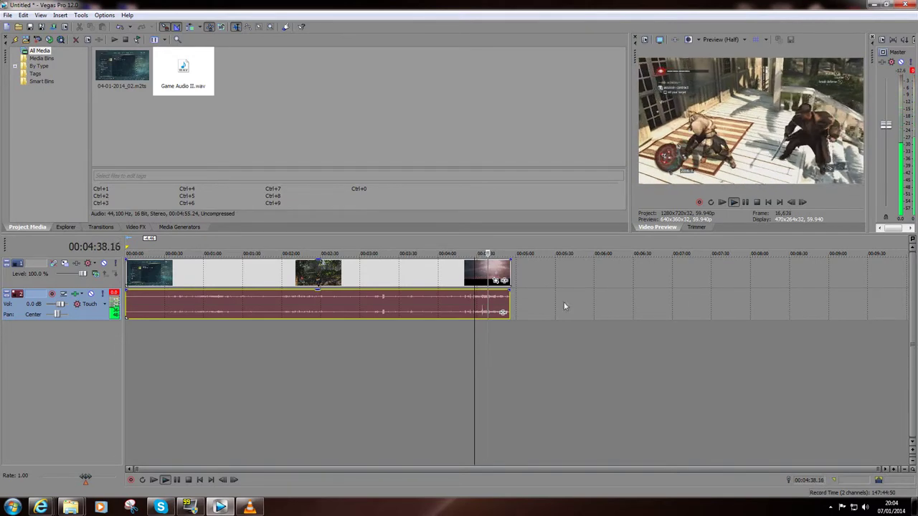
{"action": "key", "text": "Return"}
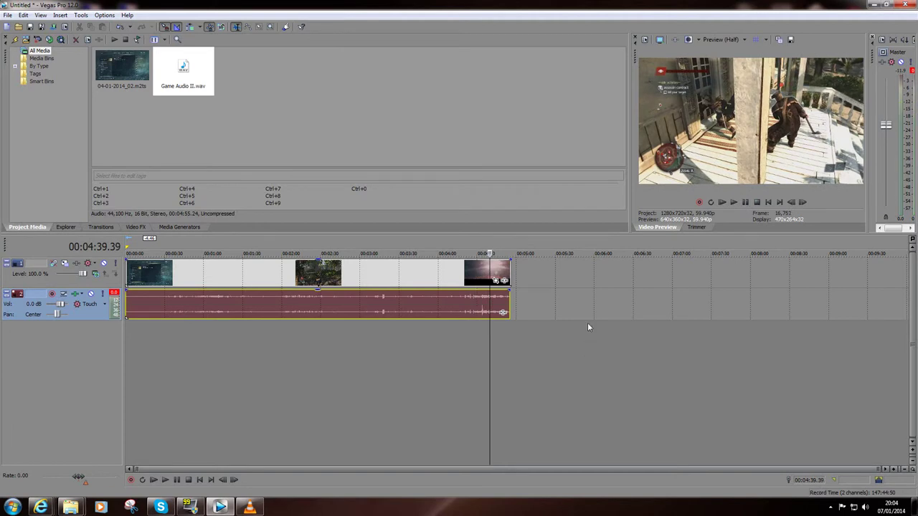